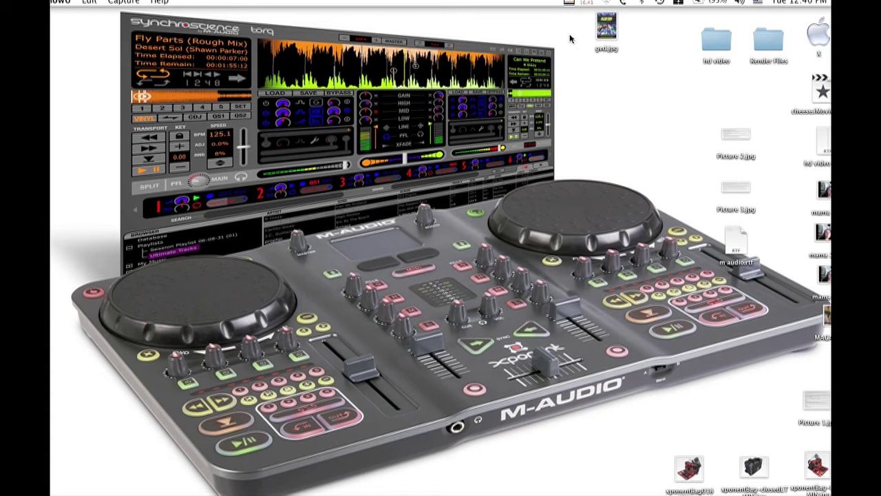
- Go from the X drive to the home Library's Application Support folder to locate M-Audio
double_click(817, 35)
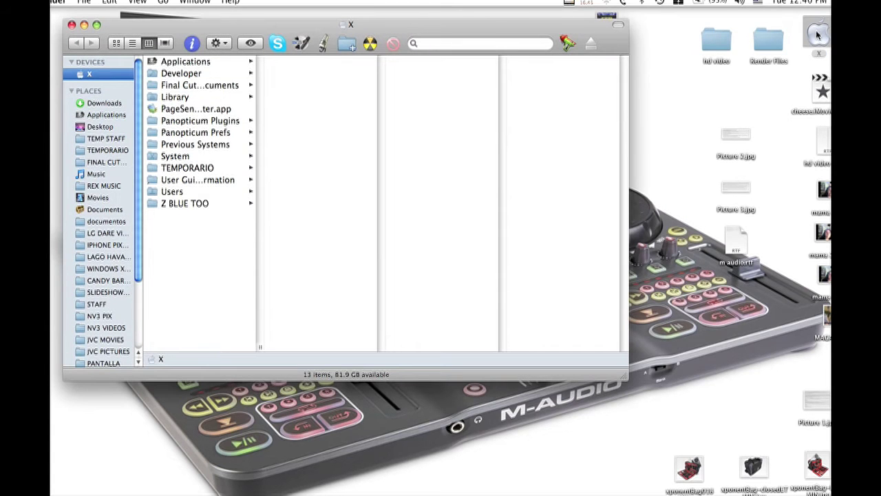
left_click(163, 3)
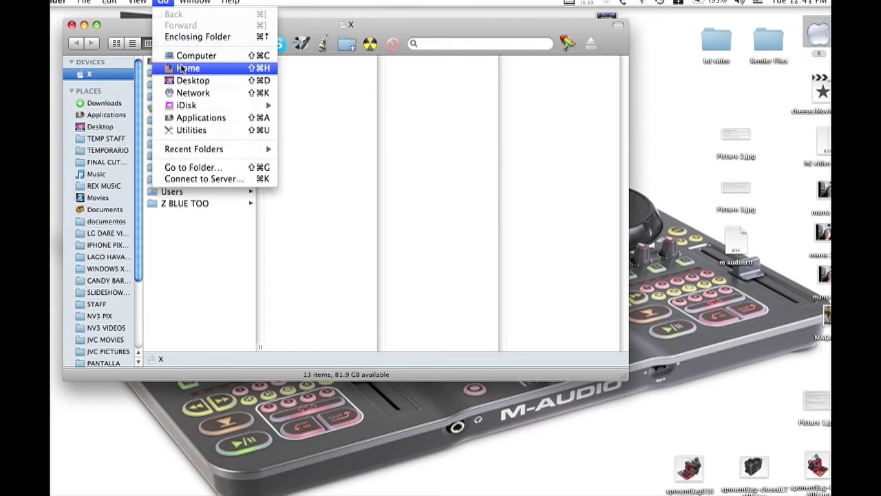
left_click(181, 69)
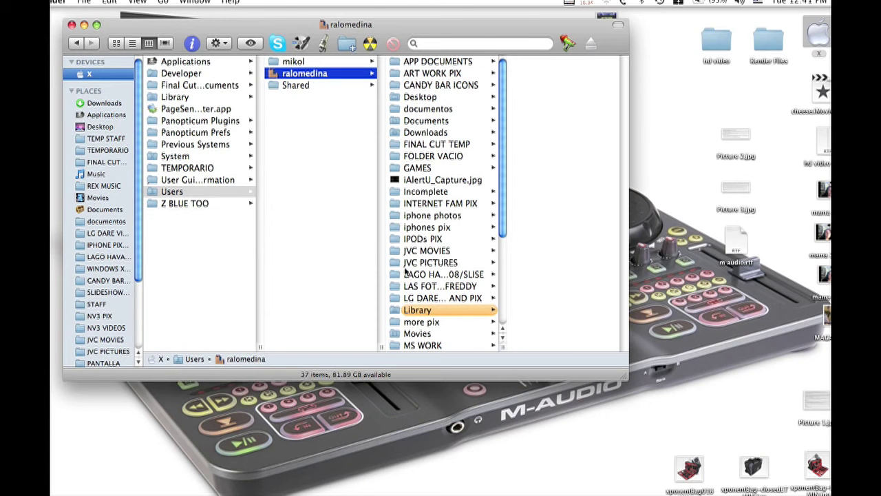
left_click(417, 311)
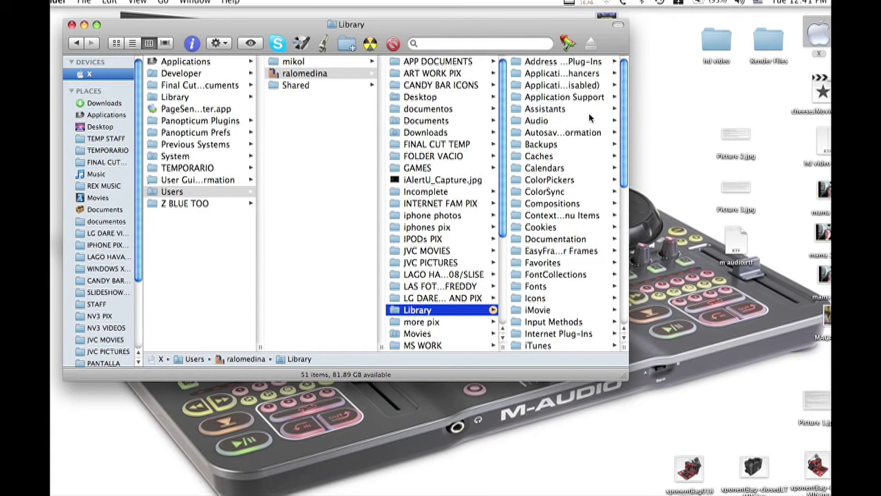
left_click_drag(621, 380, 654, 382)
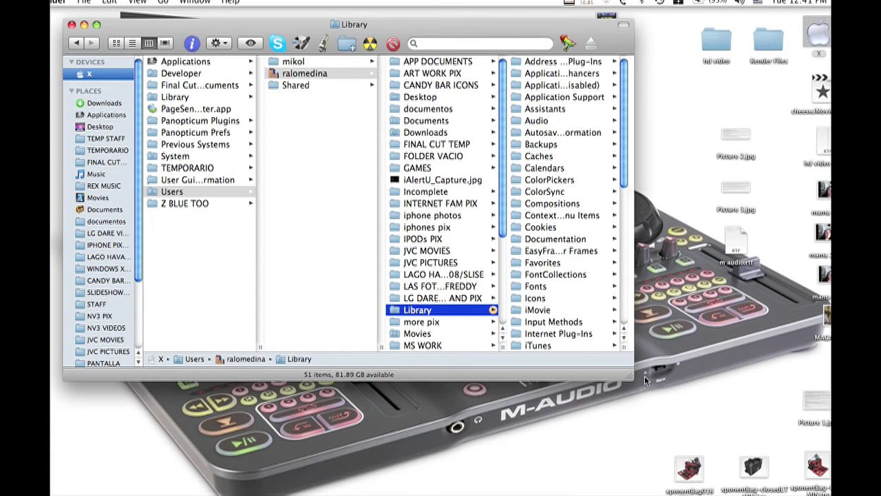
left_click(574, 101)
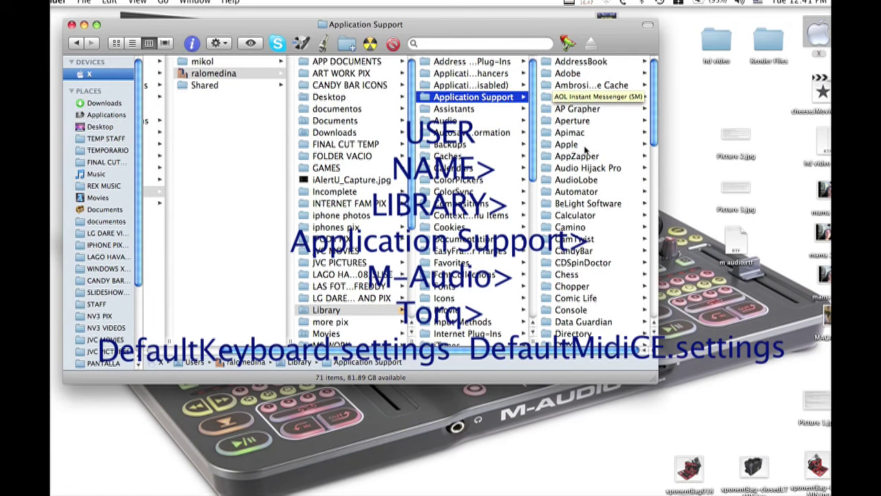
scroll(585, 148, "down", 3)
scroll(585, 148, "down", 5)
scroll(585, 149, "down", 5)
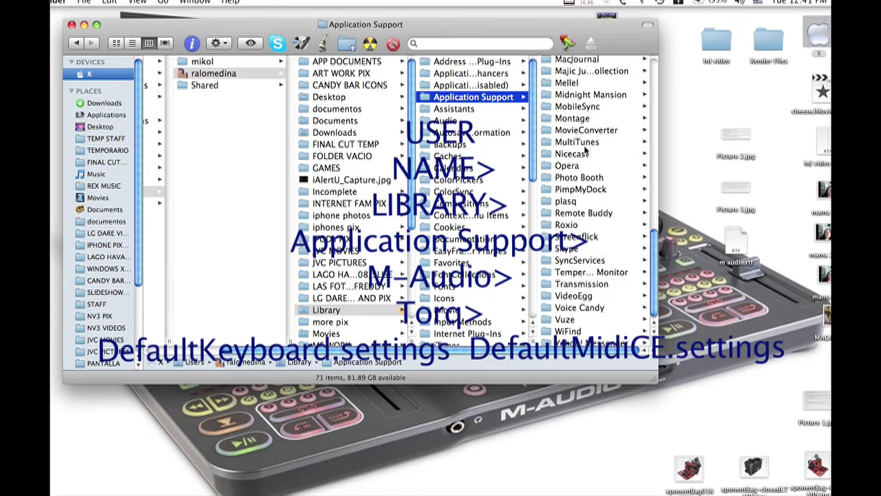
scroll(585, 148, "up", 3)
scroll(583, 139, "up", 1)
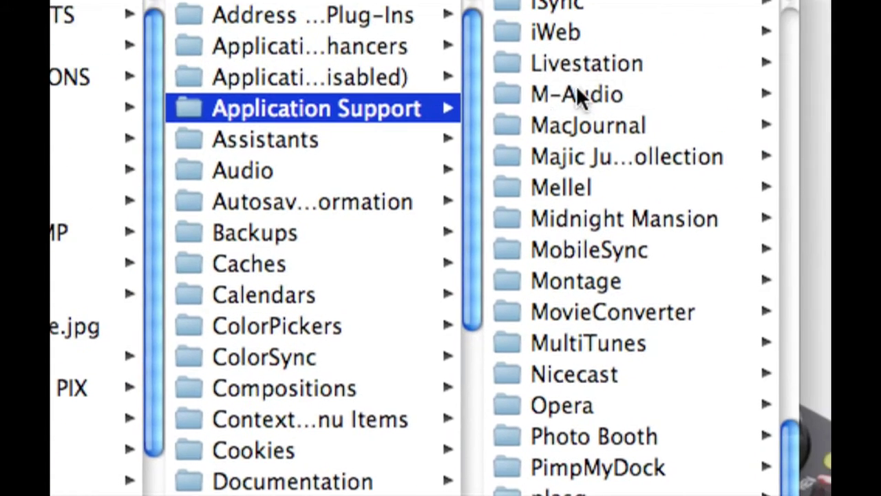
- Move both Default settings files in Application Support's M-Audio > Torq folder to the Trash
left_click(561, 89)
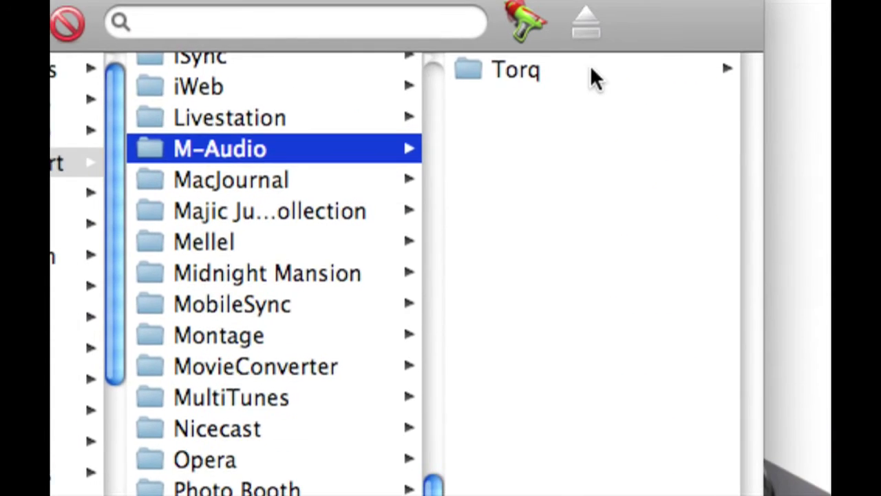
left_click(590, 69)
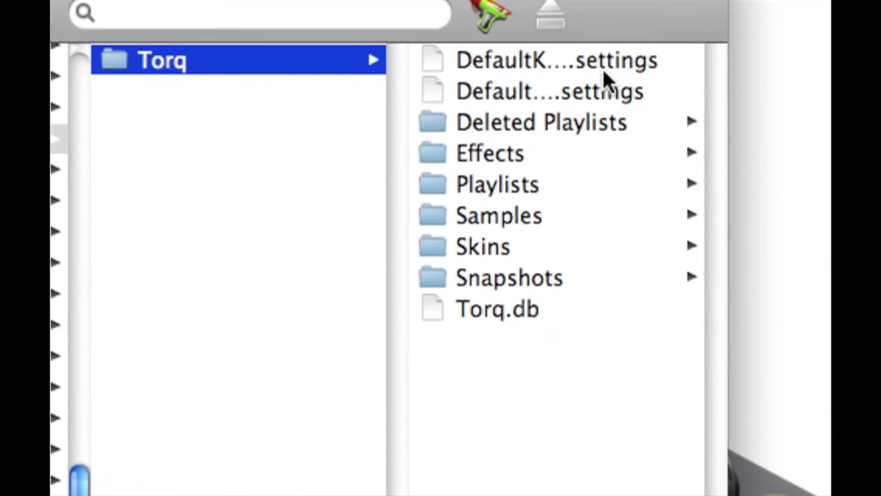
left_click(614, 66)
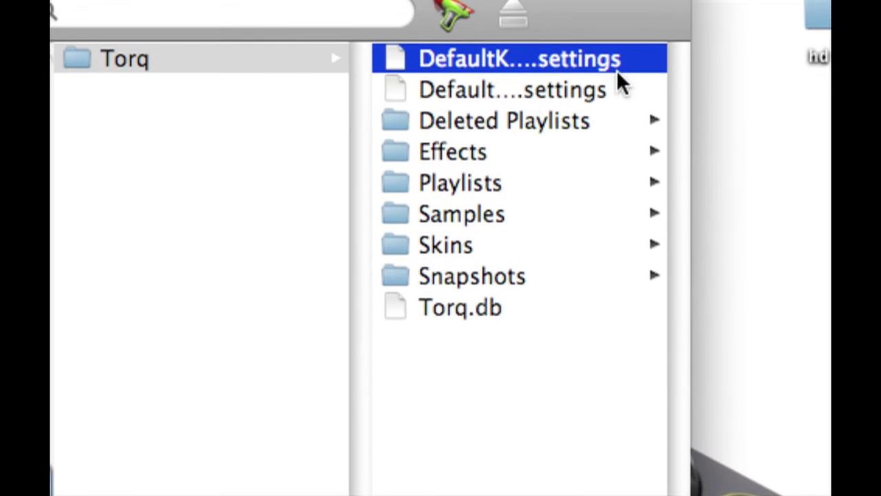
left_click(623, 100)
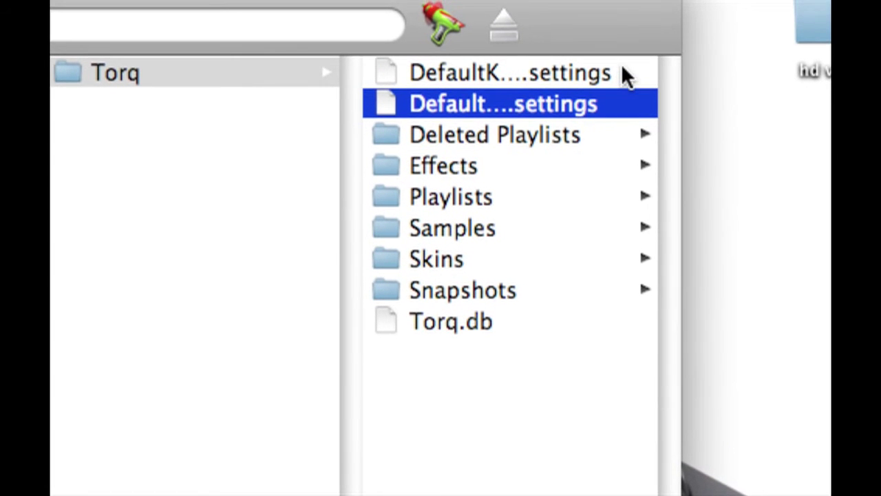
left_click(623, 138, "shift")
left_click(622, 110, "shift")
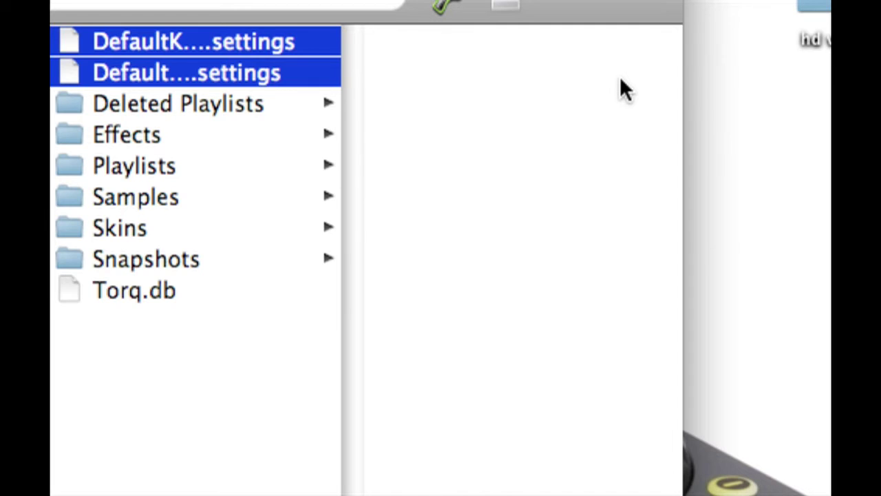
key("super+BackSpace")
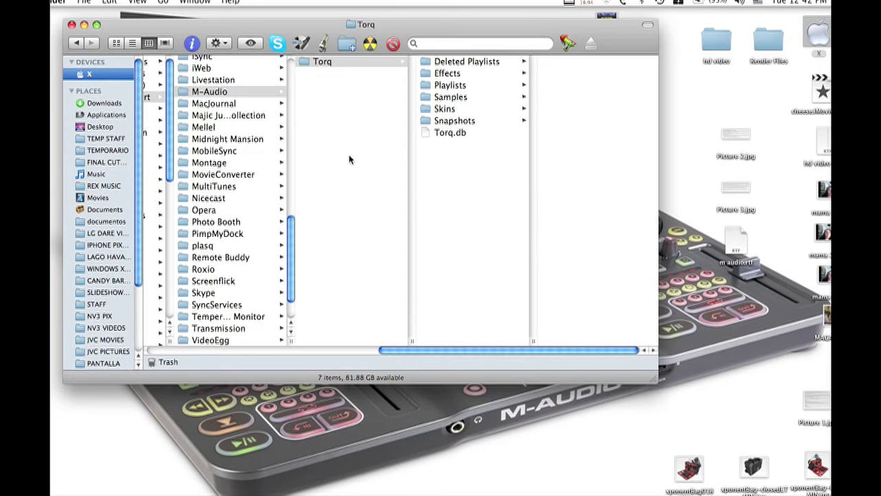
- Close the Torq folder window and reopen the home folder from the X drive
scroll(234, 135, "left", 5)
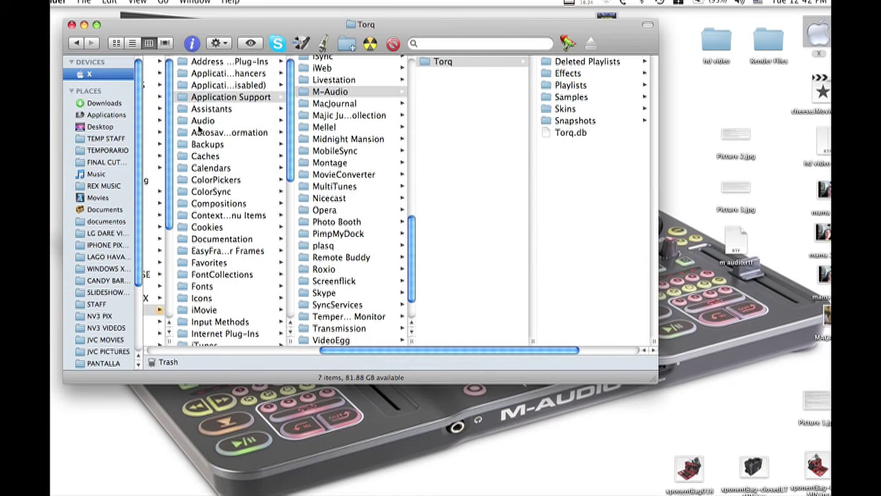
scroll(199, 129, "left", 5)
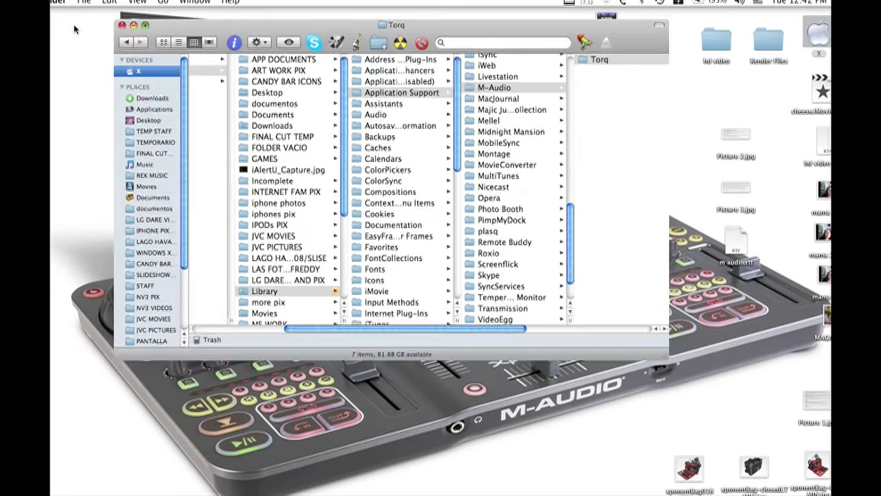
left_click(72, 25)
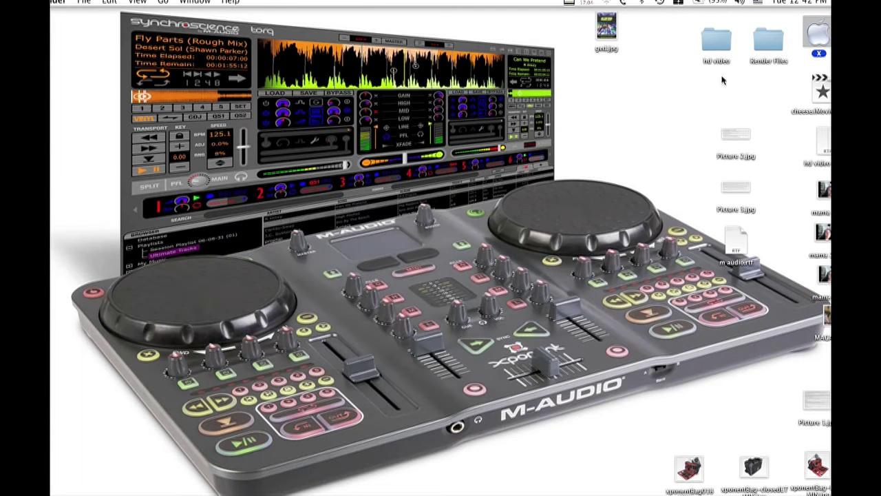
double_click(816, 34)
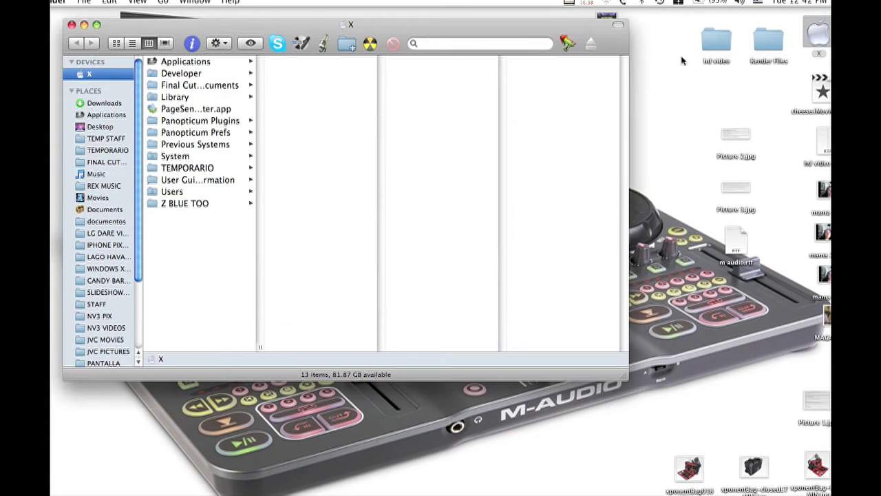
left_click(166, 2)
left_click(195, 67)
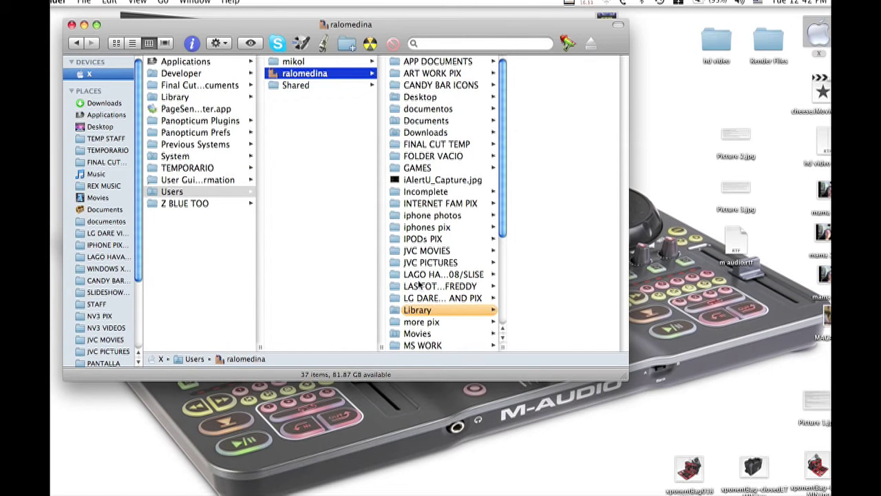
- Open Library > Preferences and scroll its 325 items down to the M-Audio folder
left_click(422, 315)
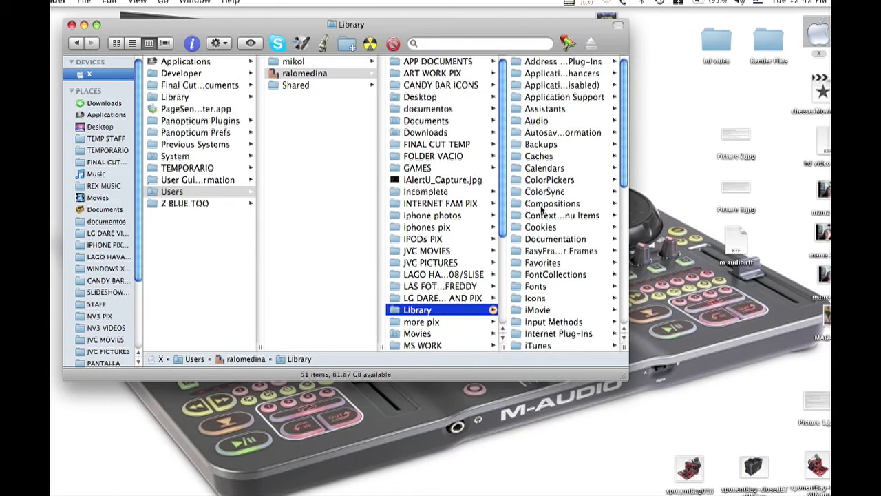
scroll(541, 210, "down", 10)
scroll(551, 227, "down", 1)
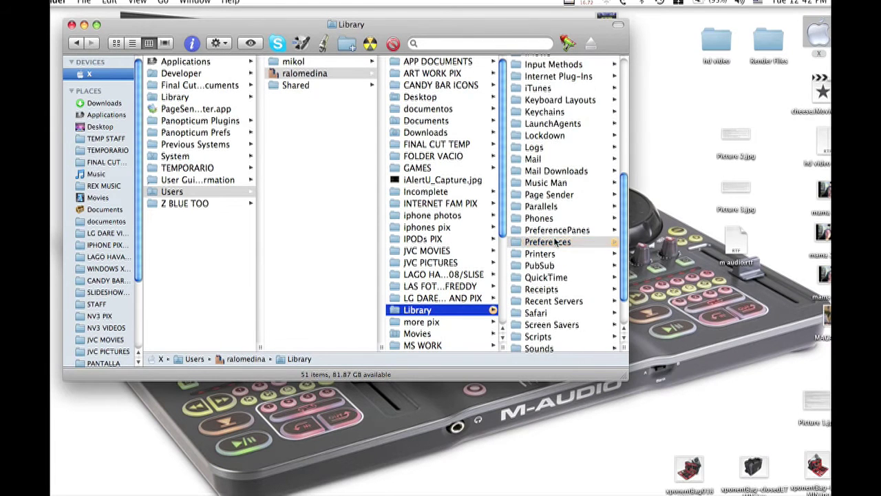
left_click(550, 242)
scroll(555, 241, "down", 3)
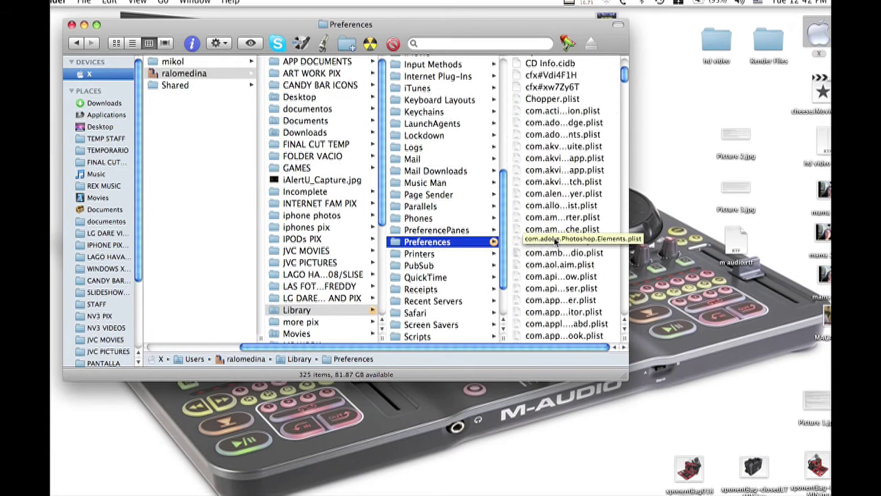
scroll(555, 241, "down", 5)
scroll(554, 241, "down", 2)
scroll(555, 240, "down", 2)
scroll(555, 241, "down", 3)
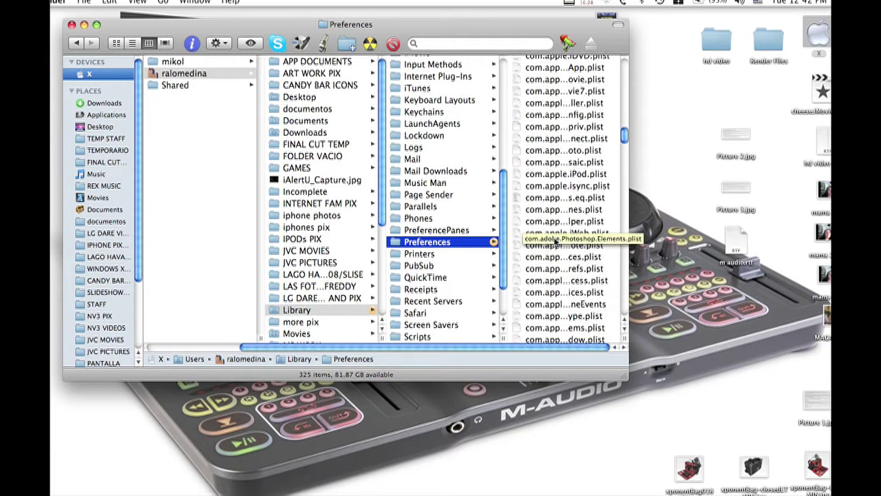
scroll(555, 240, "down", 3)
scroll(554, 241, "down", 2)
scroll(555, 241, "down", 3)
scroll(554, 241, "down", 3)
scroll(555, 241, "down", 3)
scroll(554, 241, "down", 1)
scroll(554, 241, "down", 3)
scroll(555, 241, "down", 2)
scroll(554, 241, "down", 3)
scroll(555, 241, "down", 4)
scroll(555, 241, "down", 4)
scroll(555, 241, "down", 4)
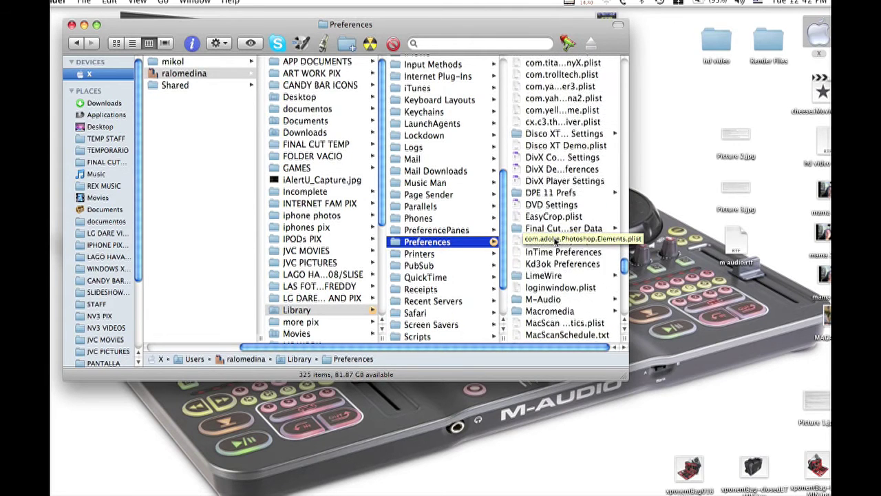
scroll(554, 241, "down", 3)
scroll(554, 278, "down", 2)
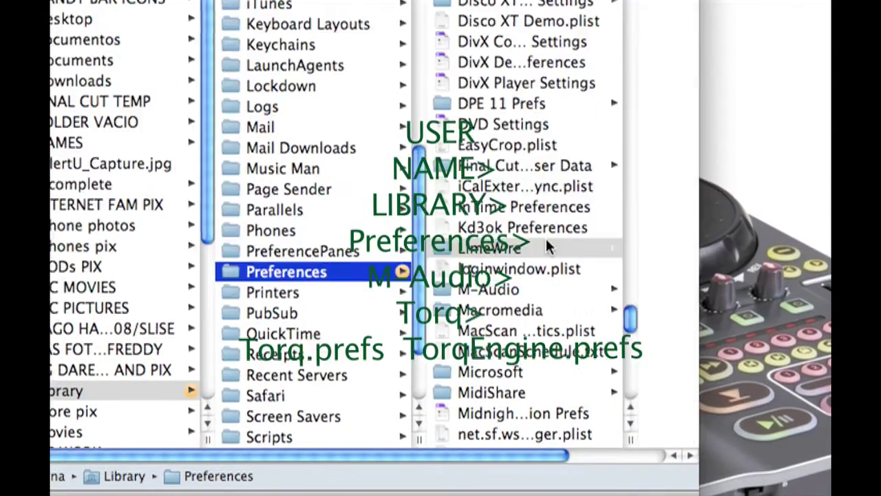
- Trash Torq.prefs and TorqEngine.prefs from Preferences > M-Audio > Torq
left_click(547, 252)
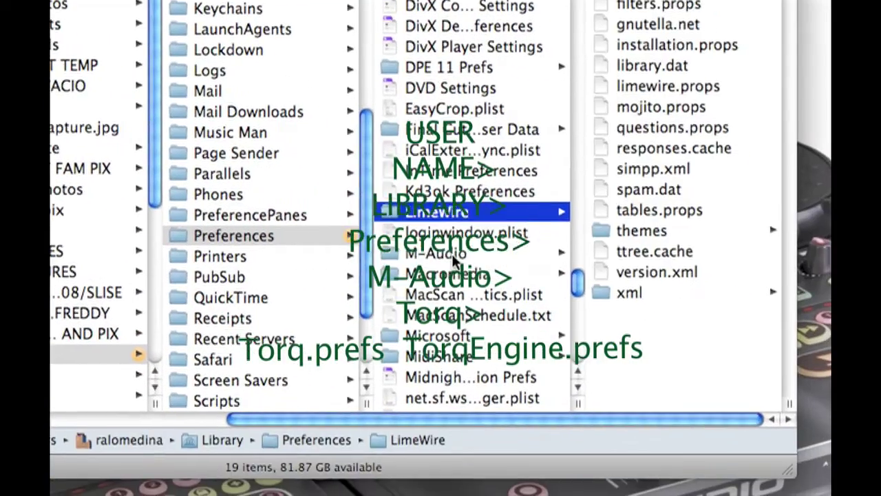
left_click(451, 253)
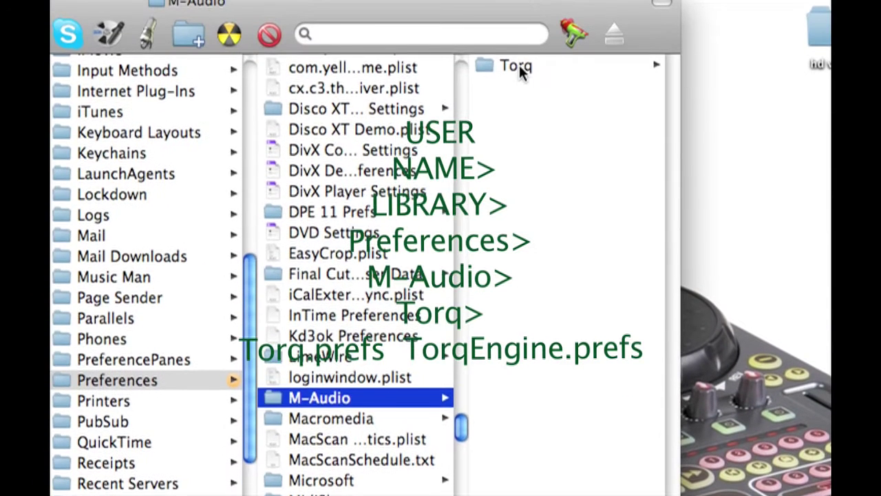
left_click(519, 65)
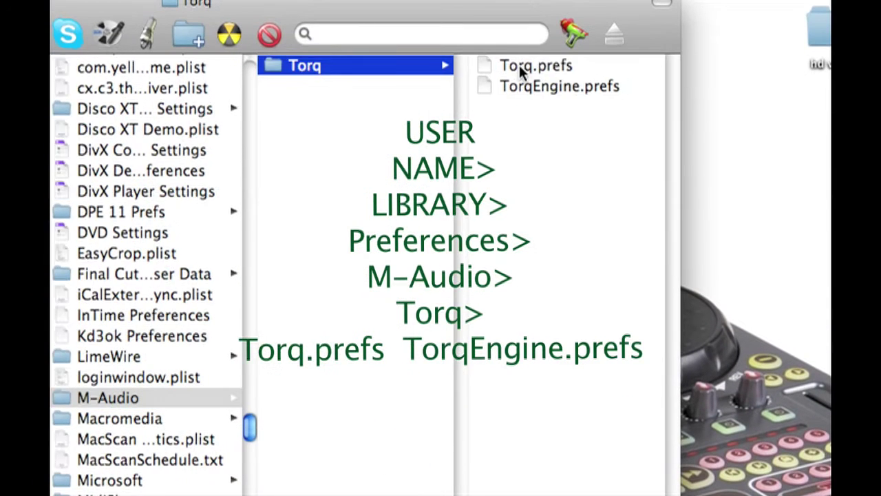
left_click_drag(553, 65, 555, 86)
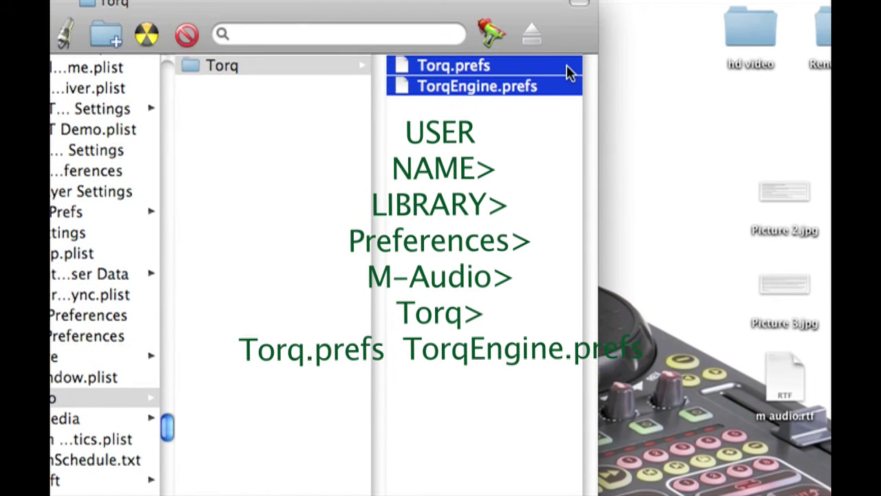
key("super+BackSpace")
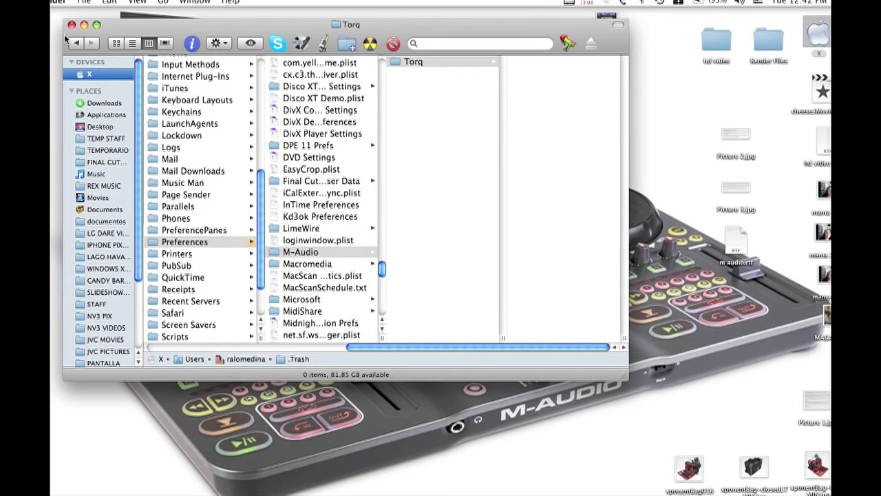
- Close the Finder window showing the emptied Torq preferences folder
left_click(71, 26)
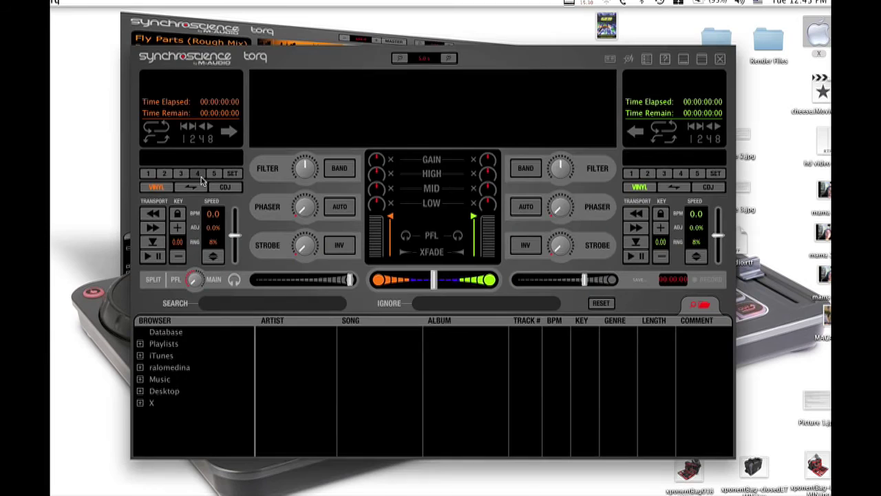
- Drag the reset Torq LE main window slightly higher on screen
left_click_drag(328, 62, 331, 29)
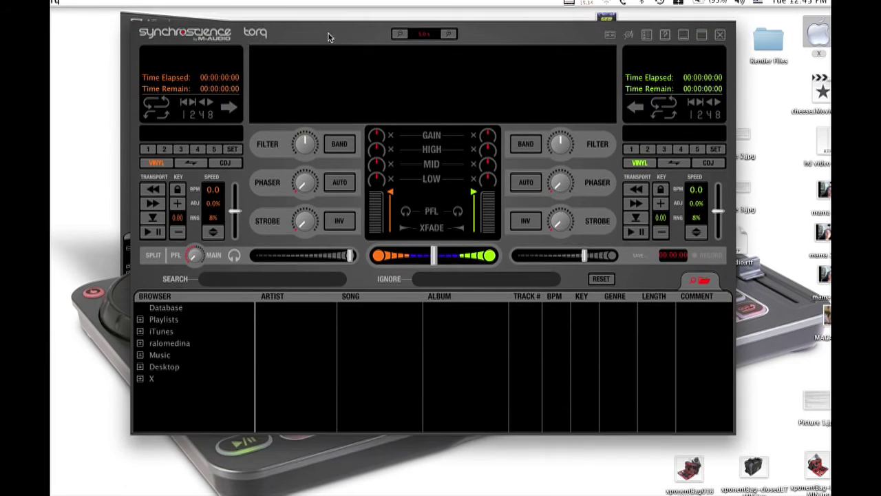